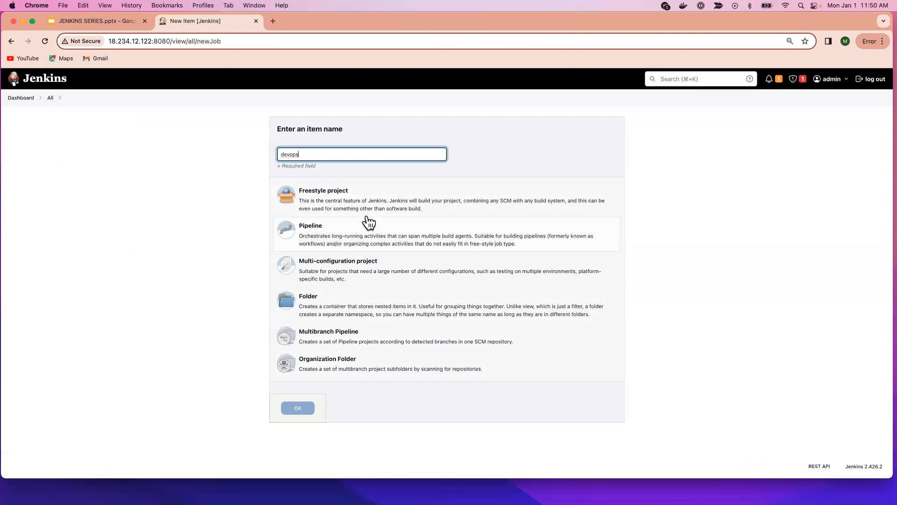
Create a Freestyle project for the item named devops and add an Execute shell build step to it.
click(348, 201)
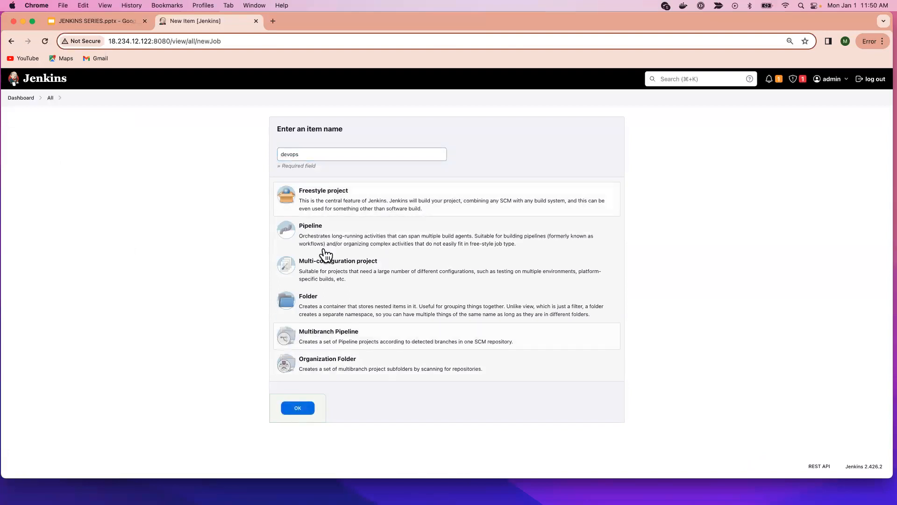
click(299, 407)
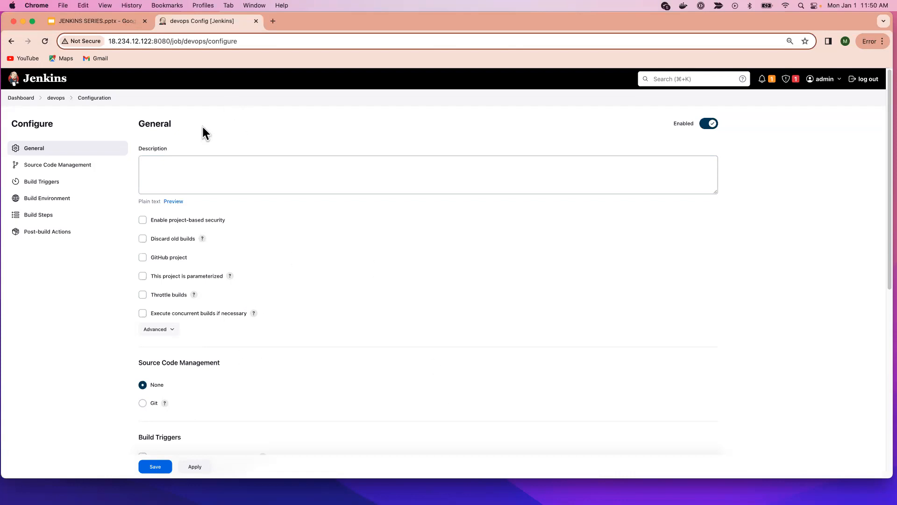
scroll(329, 358, down, 10)
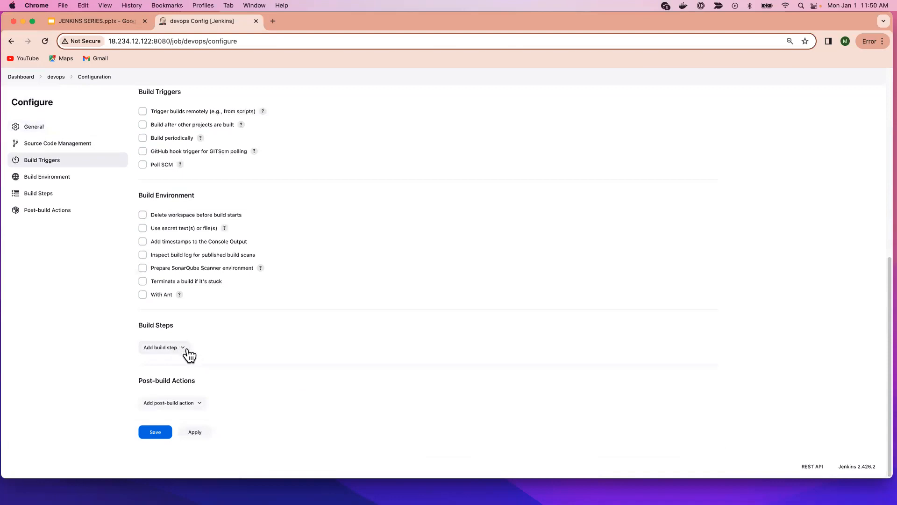
click(184, 351)
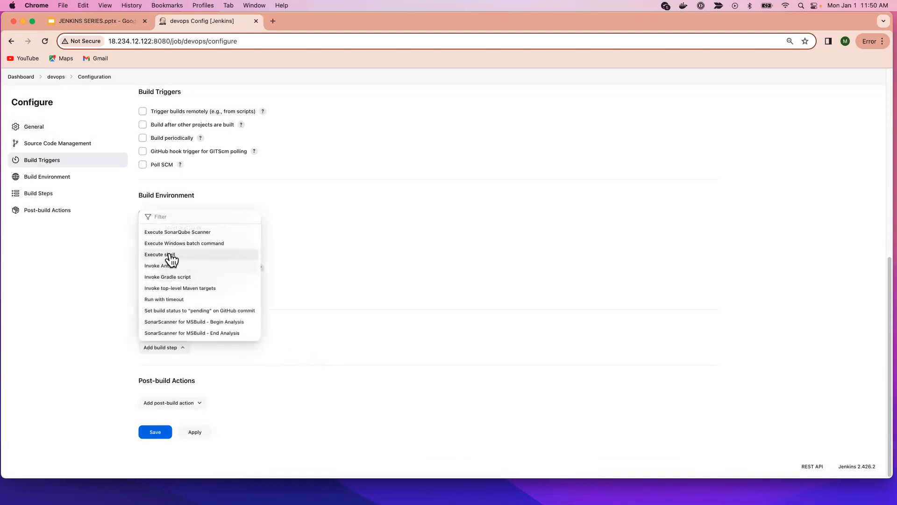
click(191, 257)
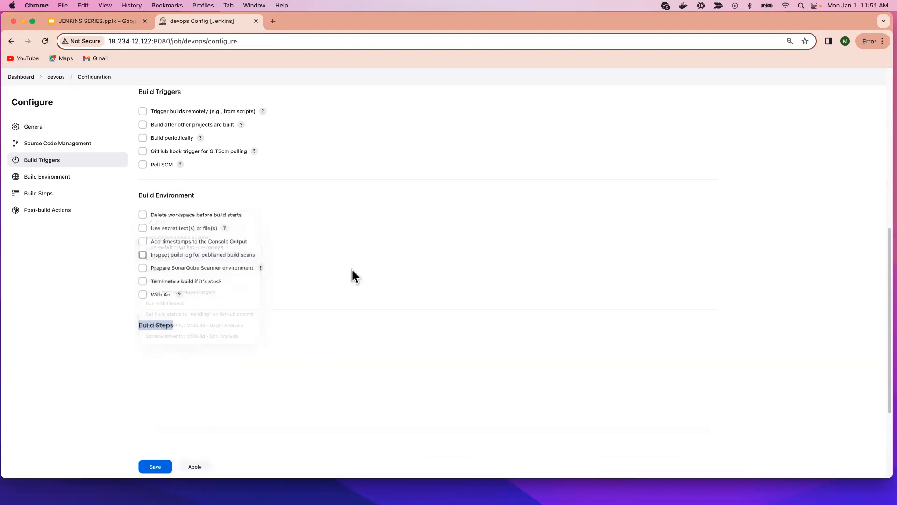
Enter the shell commands ls, pwd and uname -r on separate lines in the build step and save the project configuration.
click(223, 399)
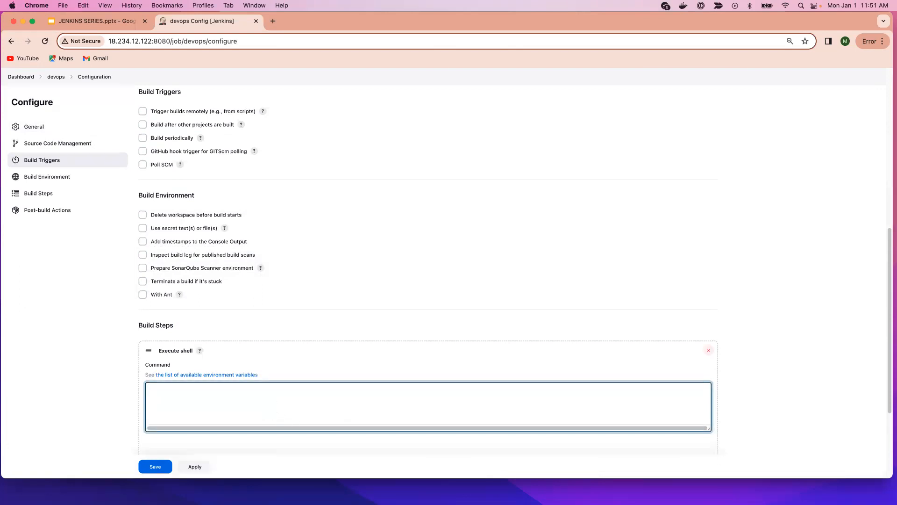
text(ls)
key(Return)
text(pwd)
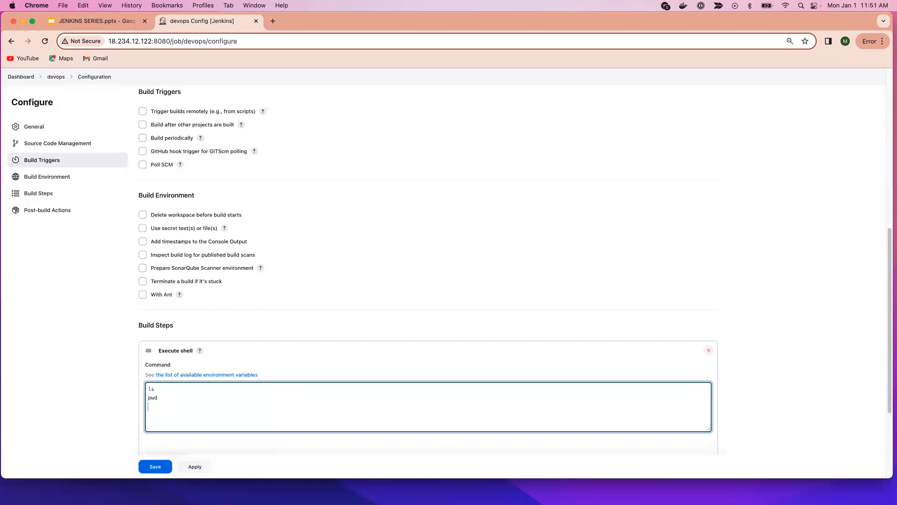
key(Return)
text(uname -r)
click(196, 467)
click(155, 467)
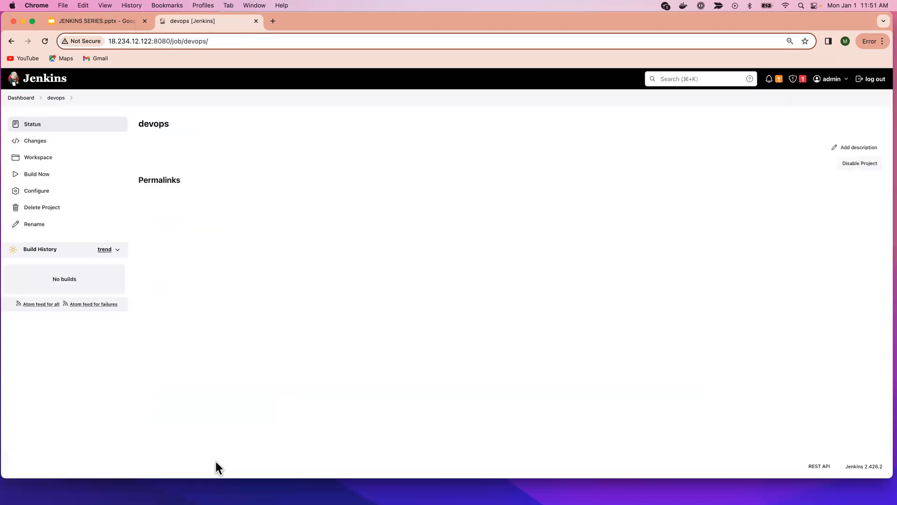
Run the devops build twice and open the console output of build #2.
click(72, 176)
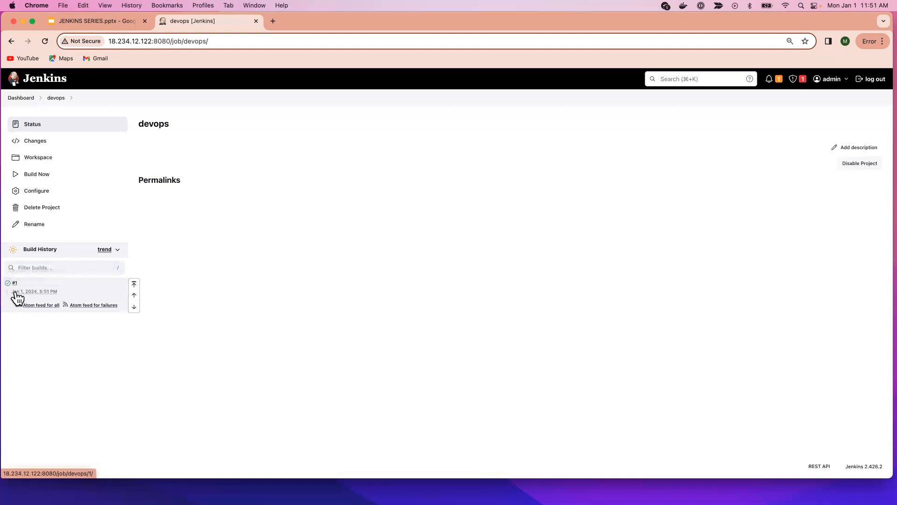
click(49, 177)
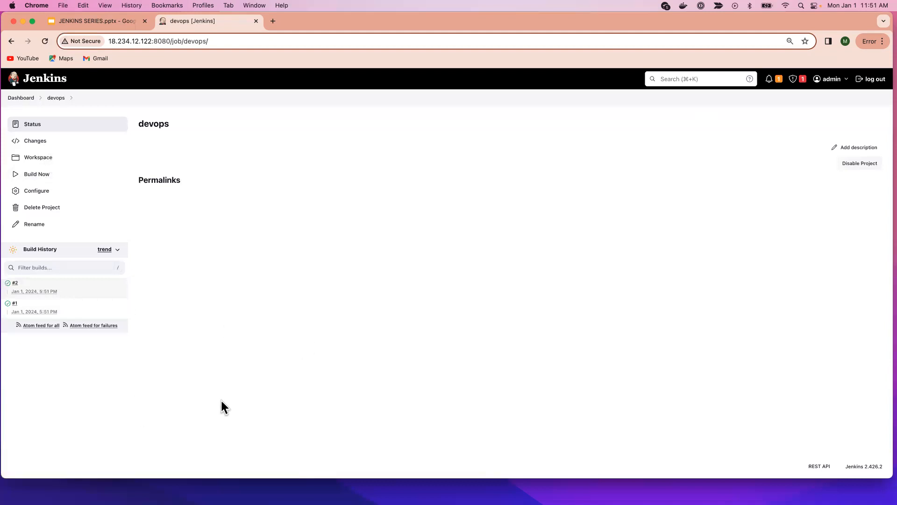
click(7, 283)
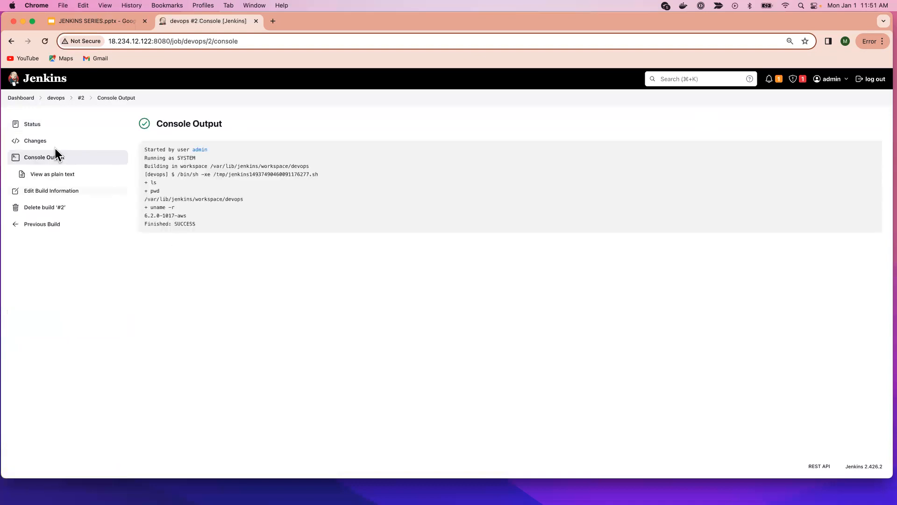
click(41, 157)
Examine the results of the ls, pwd and uname -r commands in build #2's console output.
mouse_move(151, 182)
mouse_down()
mouse_move(141, 183)
mouse_move(158, 183)
mouse_move(151, 190)
mouse_up()
click(247, 200)
drag(248, 200, 142, 200)
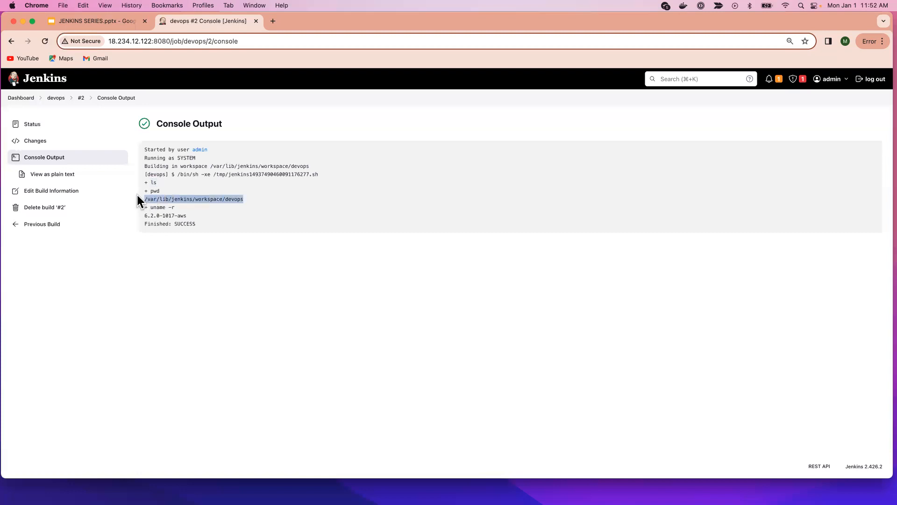
click(182, 207)
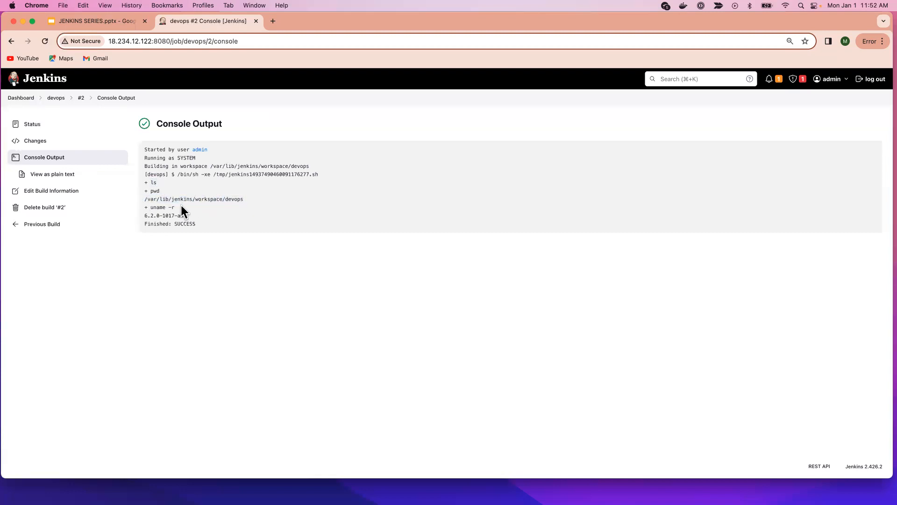
drag(178, 207, 142, 216)
click(188, 216)
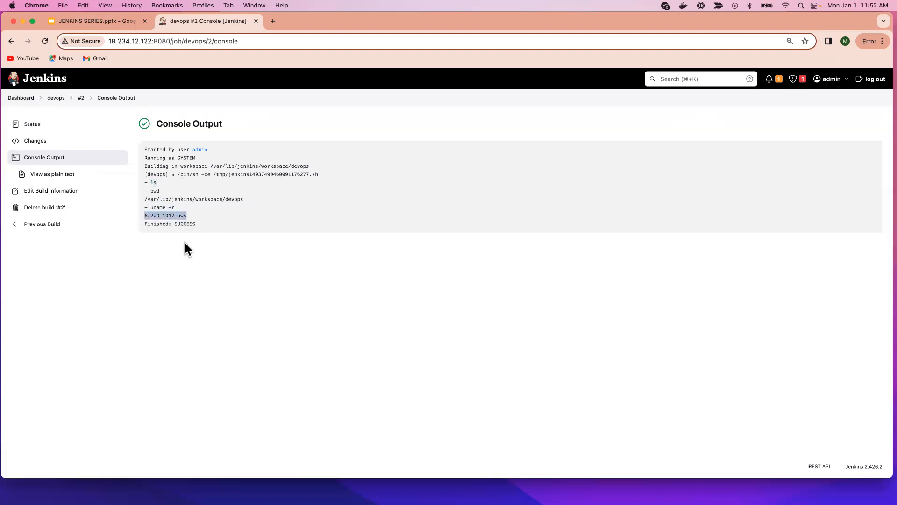
Append the commands echo devops > file and ls -l to the devops project's shell build step and save the configuration.
click(56, 98)
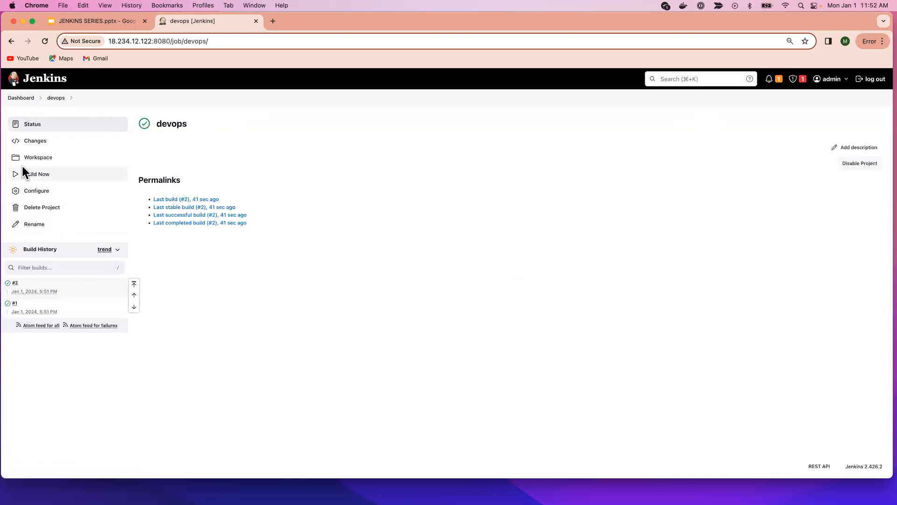
click(48, 192)
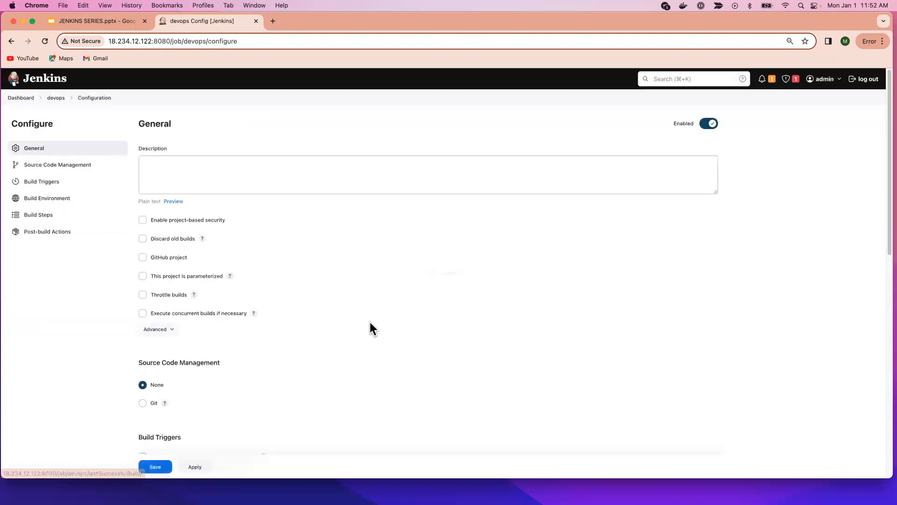
scroll(379, 321, down, 15)
click(193, 279)
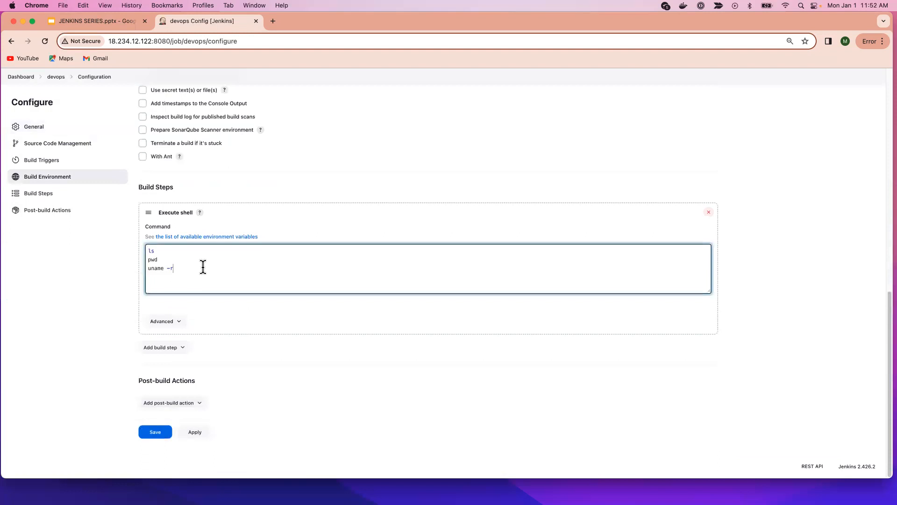
key(Return)
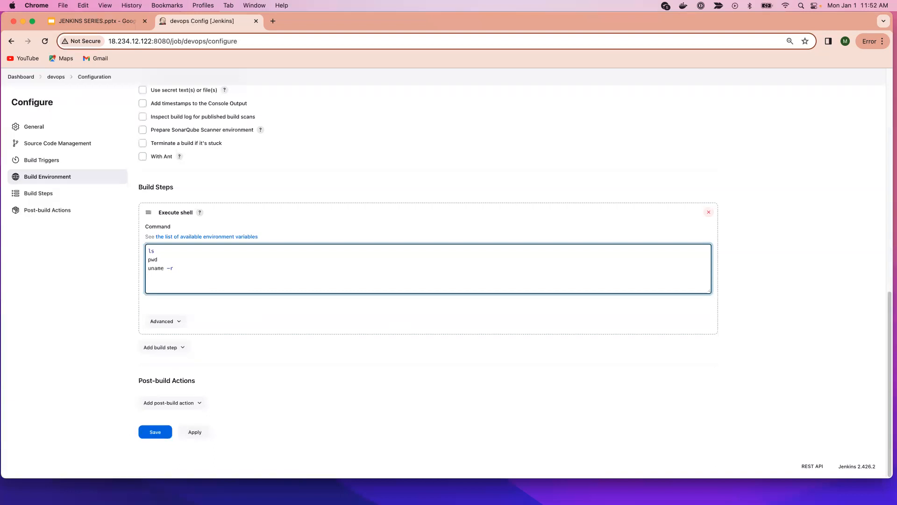
text(echo)
text( devops)
text( >)
text( file )
text(ls -l)
drag(194, 277, 210, 268)
click(196, 434)
click(159, 433)
Build the project again, check the echo and ls -l lines in build #3's console output, and return to the devops project page.
click(58, 175)
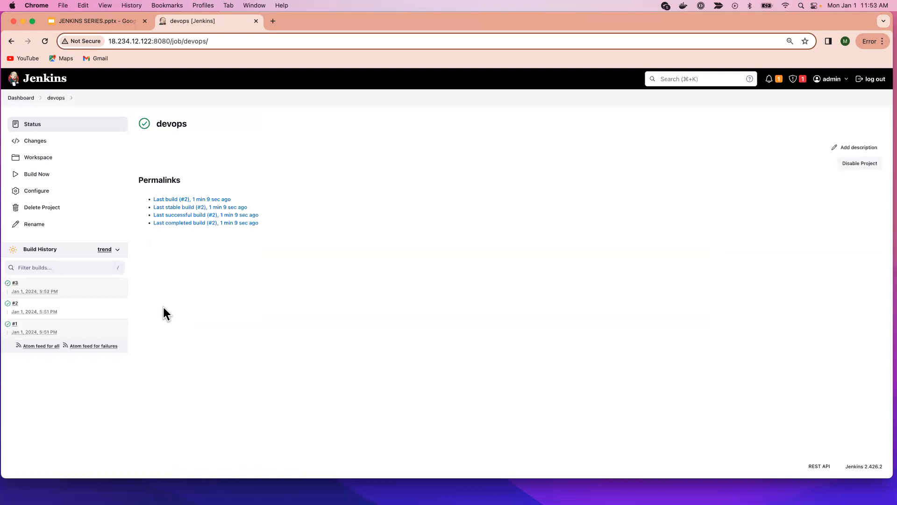
click(19, 284)
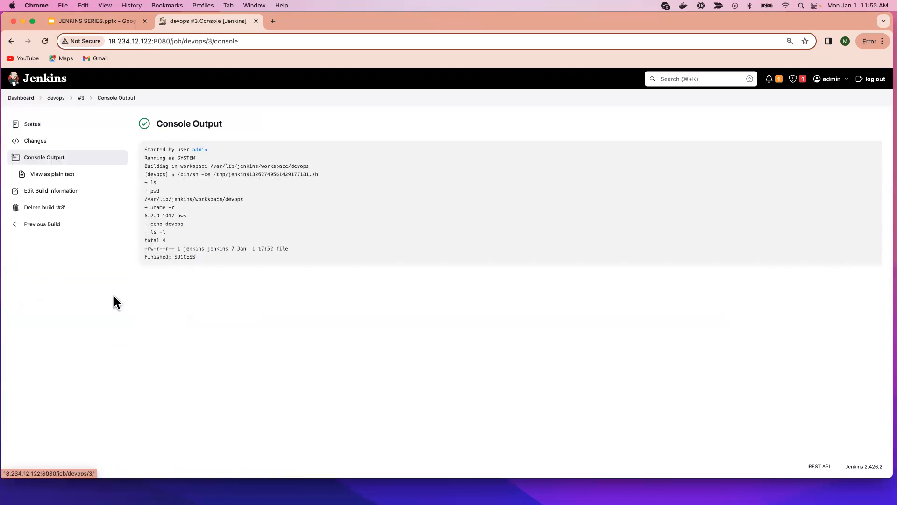
double_click(156, 223)
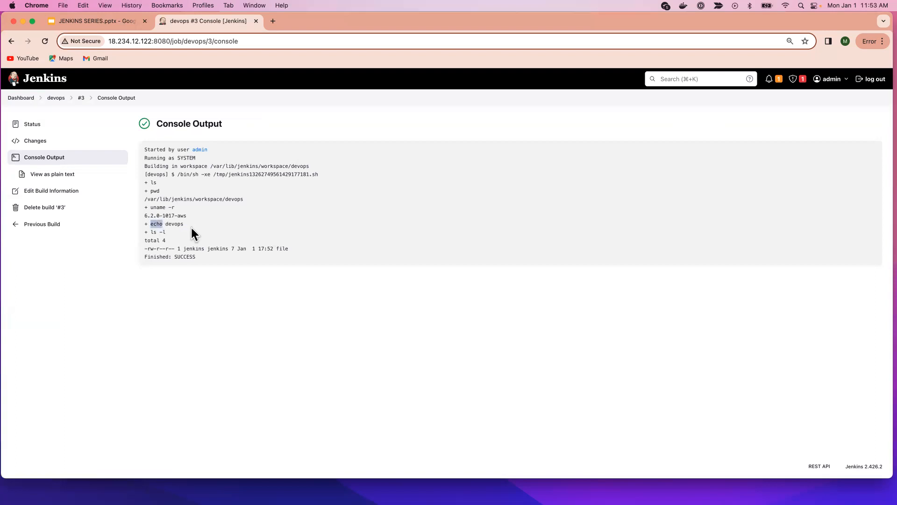
mouse_move(165, 224)
mouse_down()
mouse_move(185, 224)
mouse_move(167, 232)
mouse_up()
click(182, 236)
drag(290, 248, 276, 248)
click(57, 99)
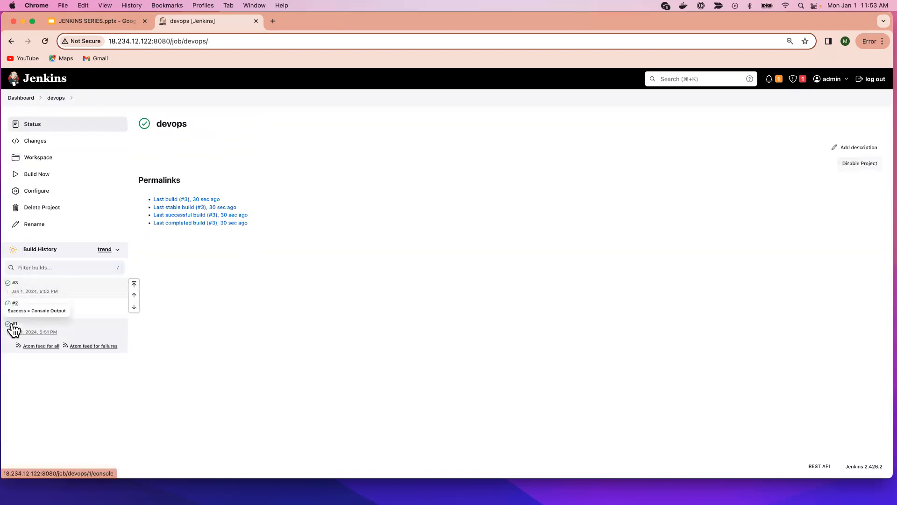